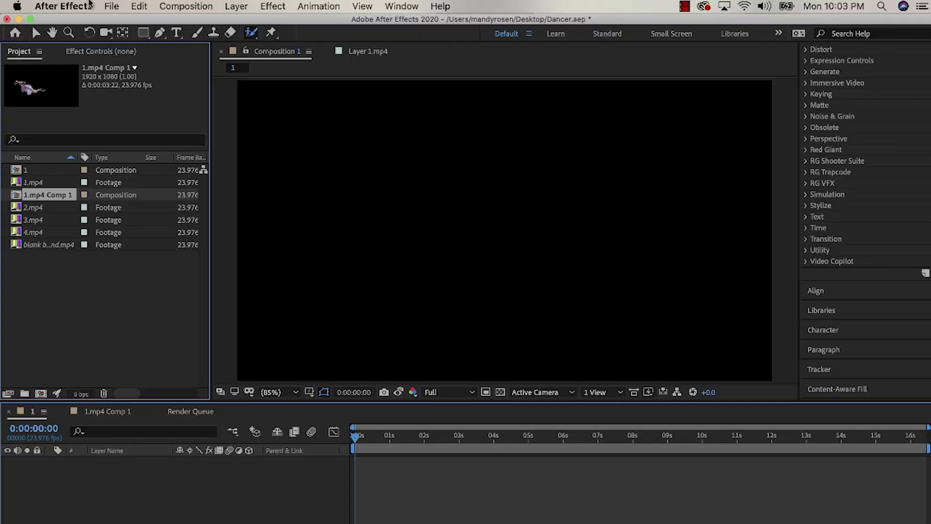
# Start a new, empty project in place of the open Dancer project.
pyautogui.click(112, 6)
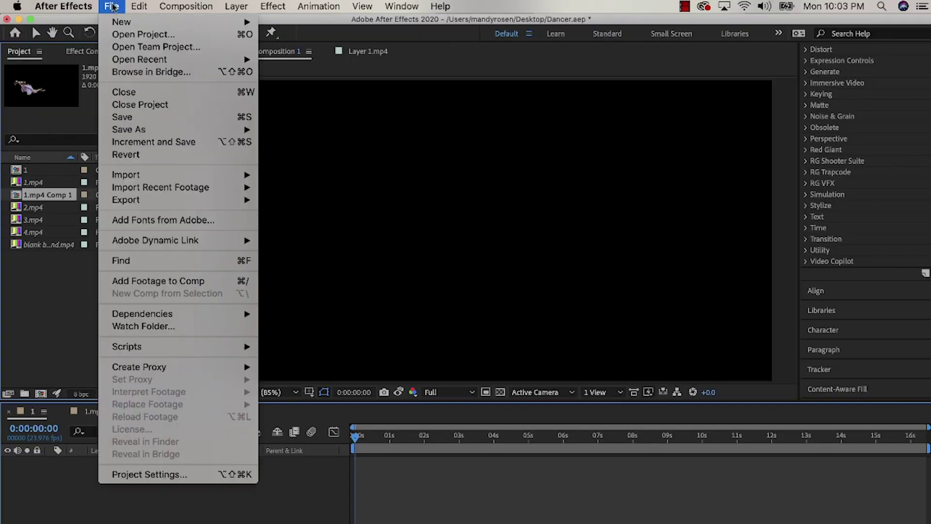
pyautogui.moveTo(124, 19)
pyautogui.click(276, 29)
pyautogui.click(417, 303)
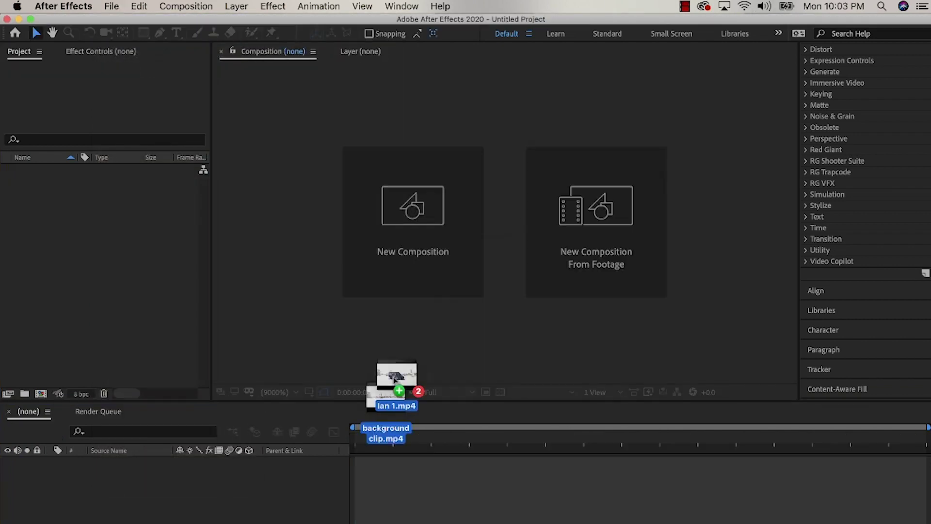
# Import Ian 1.mp4 and background clip.mp4 and create a single composition from them with the dimensions of Ian 1.mp4.
pyautogui.moveTo(399, 379); pyautogui.dragTo(94, 146)
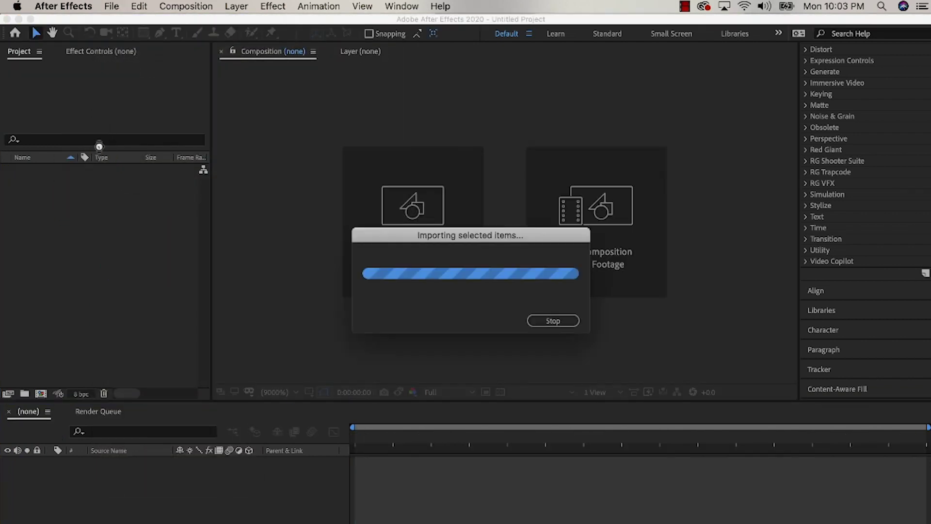
pyautogui.moveTo(68, 183); pyautogui.dragTo(43, 393)
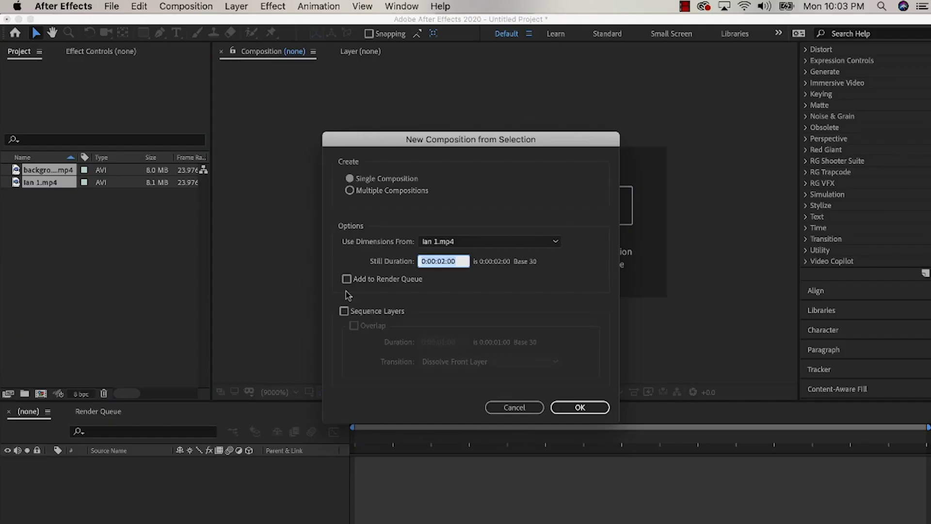
pyautogui.click(577, 407)
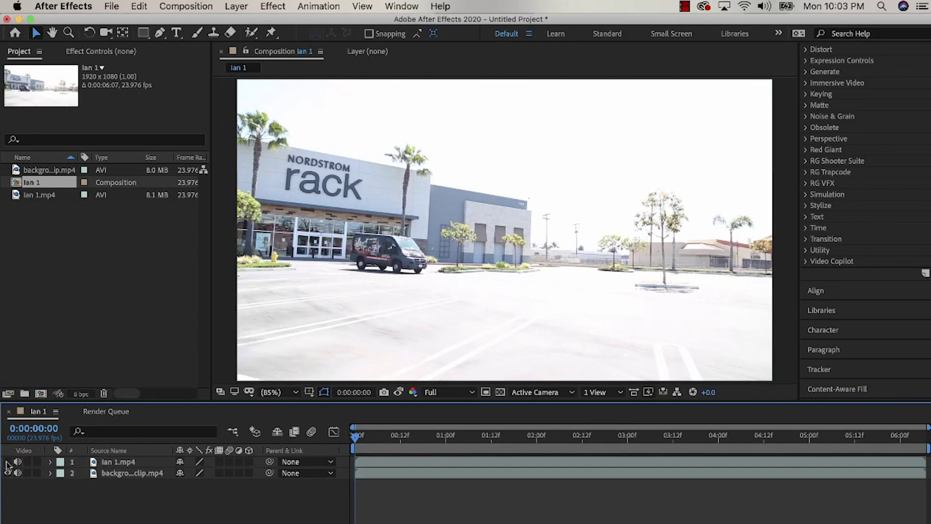
# Toggle the visibility of the Ian 1.mp4 layer to compare it with the background clip underneath.
pyautogui.click(8, 462)
pyautogui.click(7, 462)
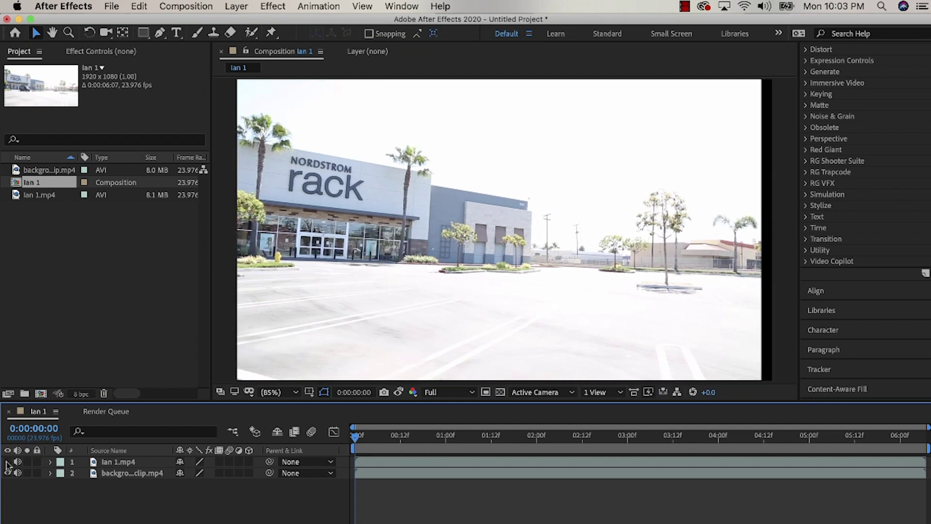
pyautogui.click(7, 462)
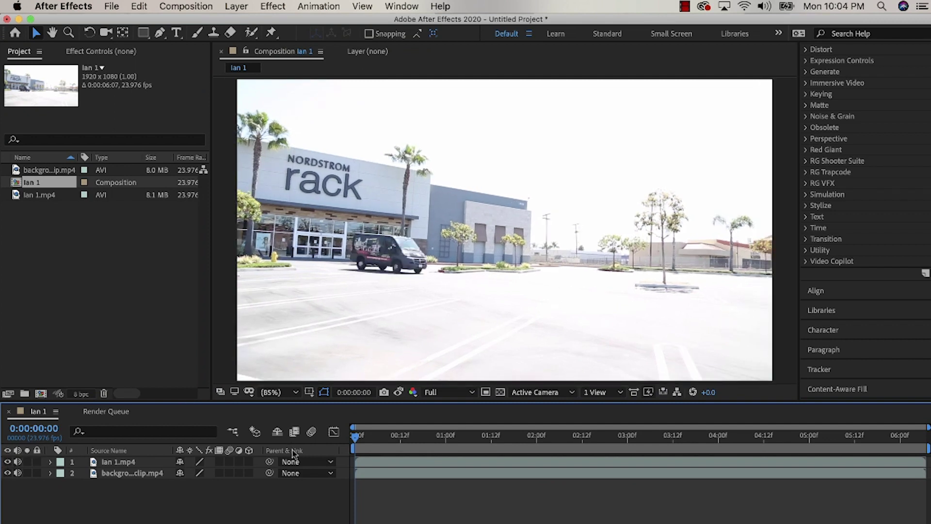
# Pre-compose the Ian 1.mp4 layer as Ian 1.mp4 Comp 1, leaving all attributes in the current composition.
pyautogui.click(374, 462)
pyautogui.rightClick(374, 464)
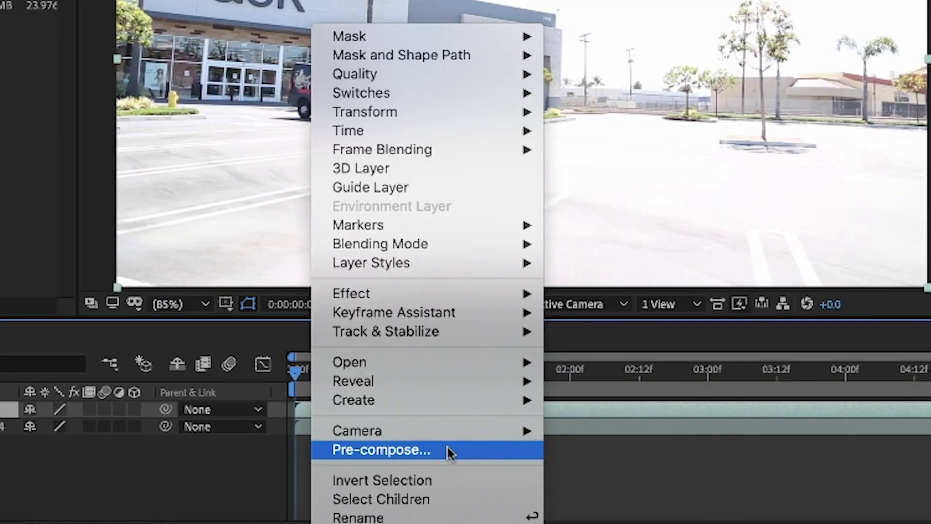
pyautogui.click(447, 447)
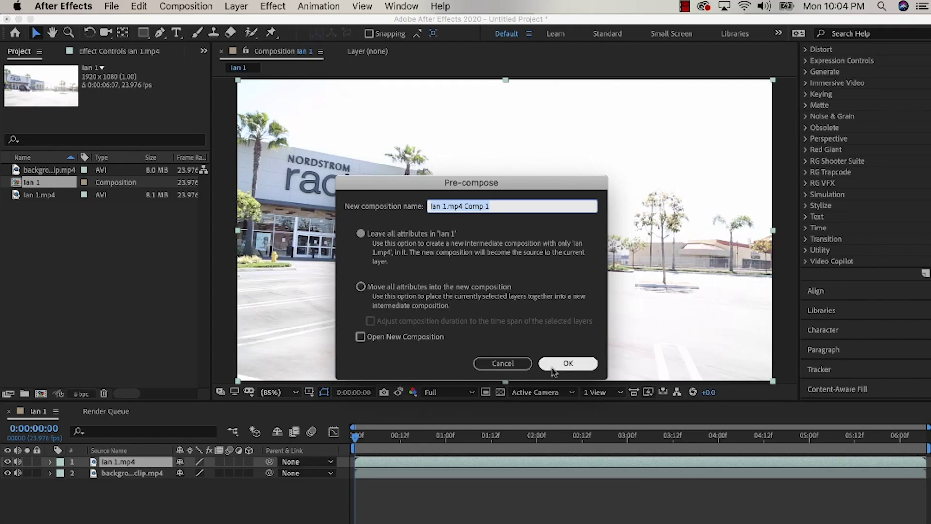
pyautogui.click(617, 261)
# Open the pre-composed Ian 1.mp4 layer and outline the van with the Roto Brush, subtracting the background behind its rear and the shadow beneath.
pyautogui.doubleClick(423, 462)
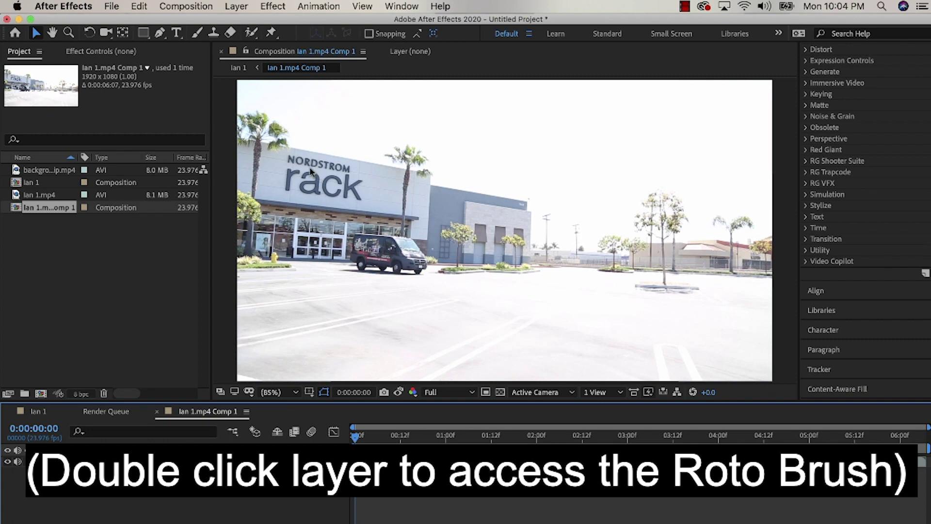
pyautogui.click(394, 51)
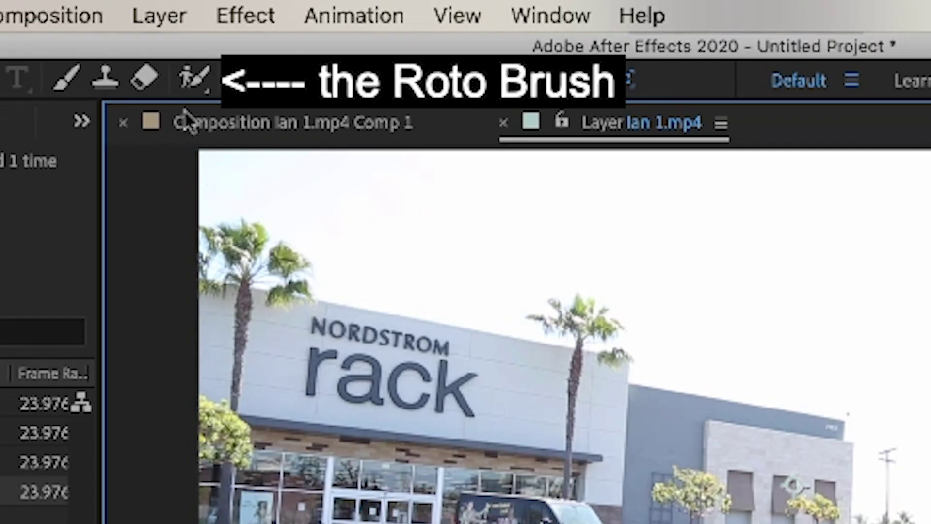
pyautogui.click(250, 29)
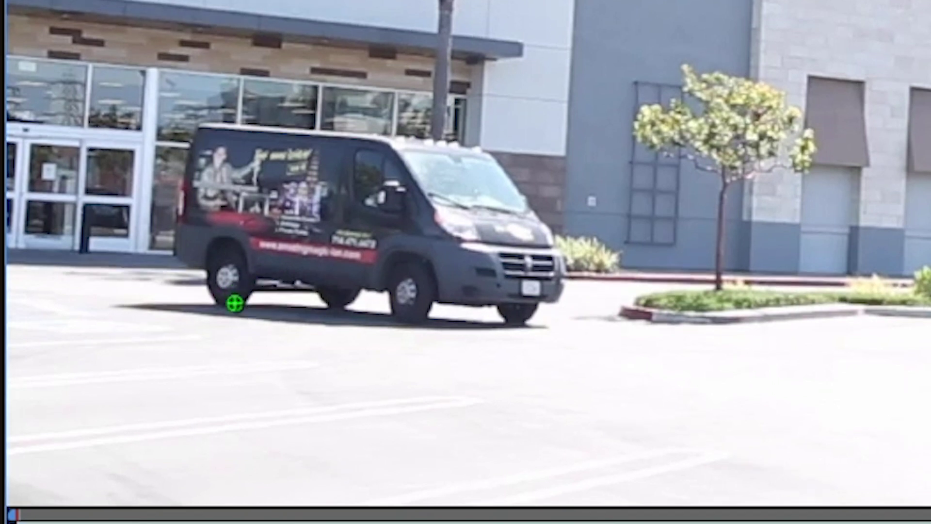
pyautogui.moveTo(235, 304)
pyautogui.mouseDown()
pyautogui.moveTo(220, 187)
pyautogui.moveTo(291, 165)
pyautogui.moveTo(483, 194)
pyautogui.moveTo(494, 256)
pyautogui.moveTo(423, 286)
pyautogui.mouseUp()
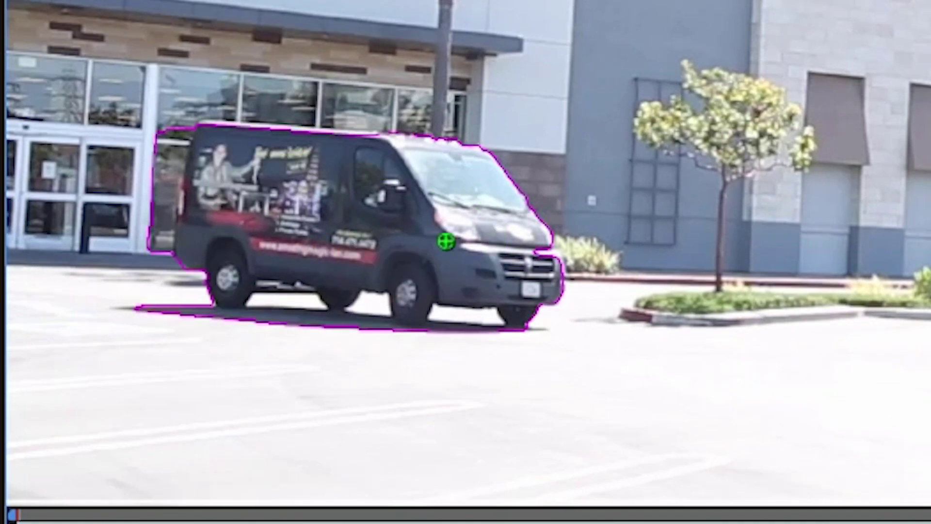
pyautogui.moveTo(164, 185); pyautogui.dragTo(187, 89)
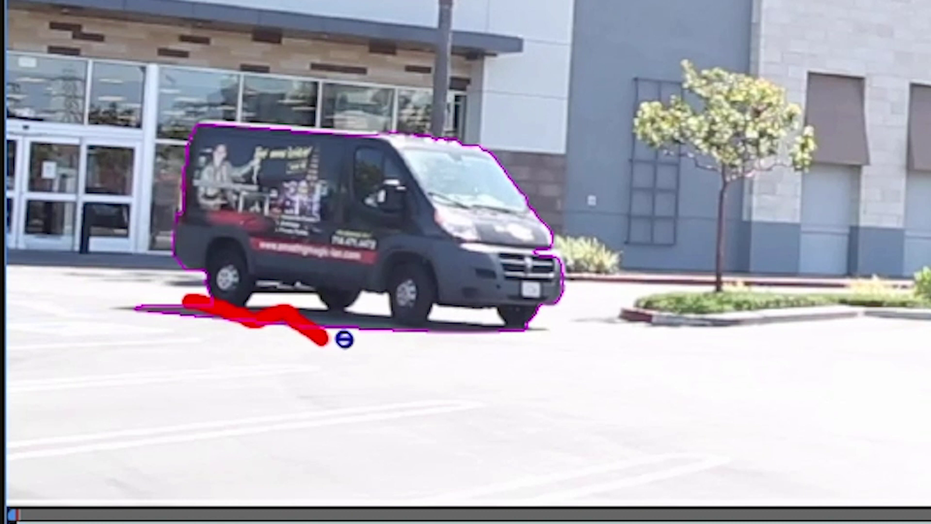
pyautogui.moveTo(406, 351)
pyautogui.mouseDown()
pyautogui.moveTo(456, 331)
pyautogui.moveTo(483, 338)
pyautogui.mouseUp()
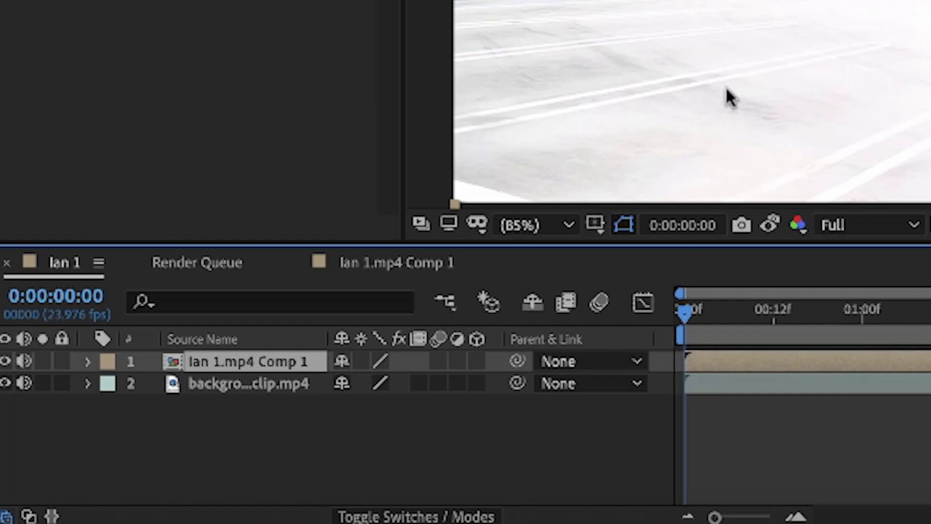
# Raise the Ian 1.mp4 Comp 1 layer to position 960.0, 403.5 so the van floats above the parking lot.
pyautogui.click(88, 362)
pyautogui.click(110, 385)
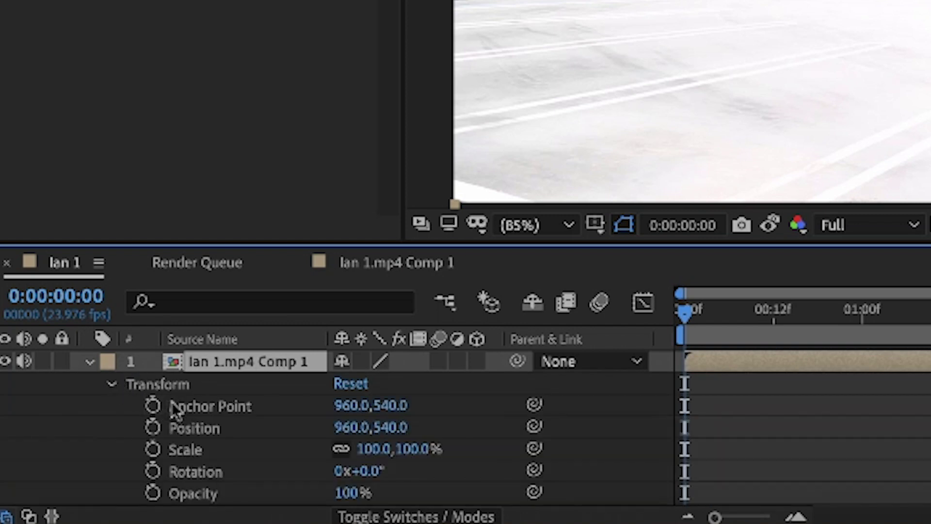
pyautogui.click(212, 434)
pyautogui.click(676, 2)
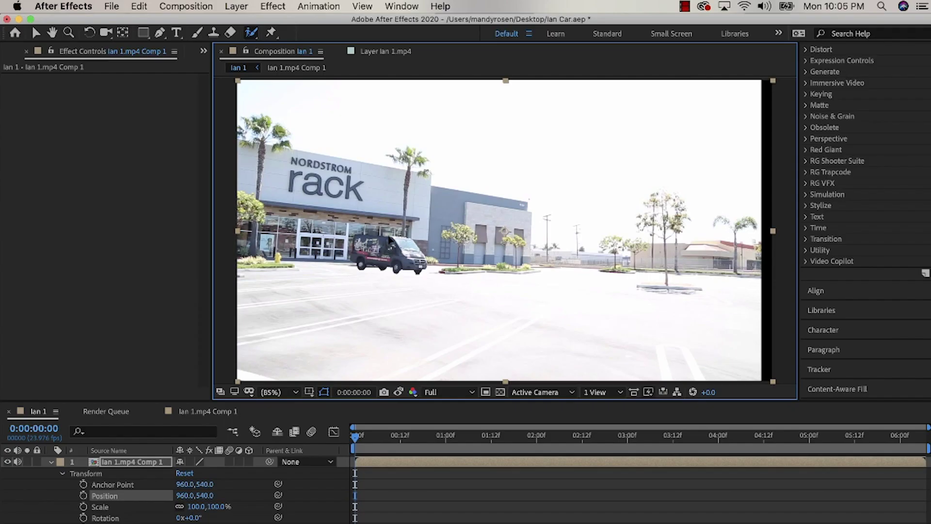
pyautogui.hotkey('shift', 'Up')
pyautogui.hotkey('shift', 'Up')
pyautogui.hotkey('shift', 'Up')
pyautogui.hotkey('shift', 'Up')
pyautogui.hotkey('shift', 'Up')
pyautogui.hotkey('shift', 'Up')
pyautogui.hotkey('shift', 'Up')
pyautogui.moveTo(389, 221); pyautogui.dragTo(389, 207)
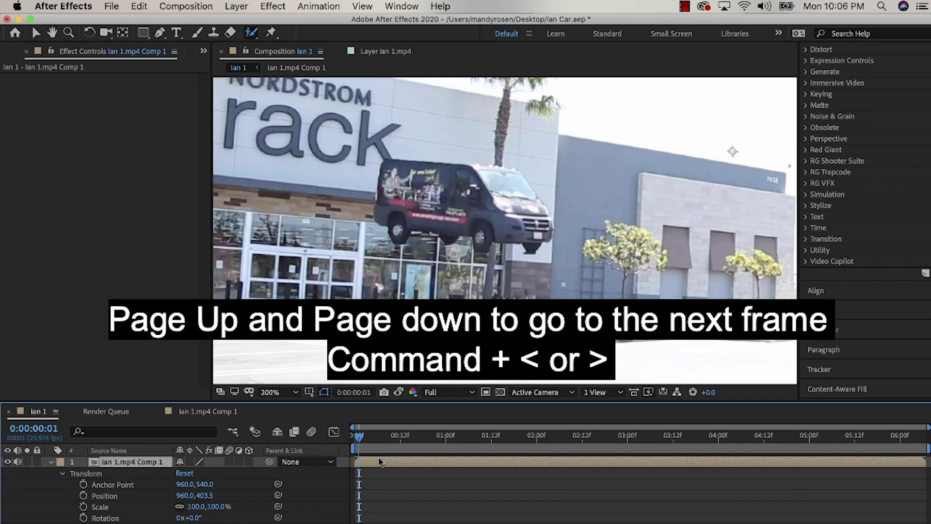
# Step back and forth through the first frames of the composition to check the floating van.
pyautogui.press('pageup')
pyautogui.press('pagedown')
pyautogui.press('pageup')
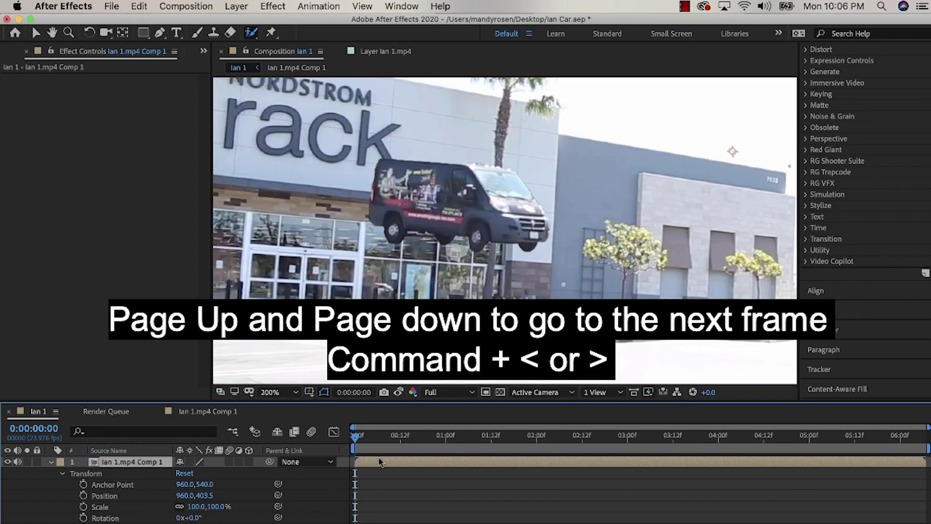
pyautogui.press('pagedown')
pyautogui.press('pagedown')
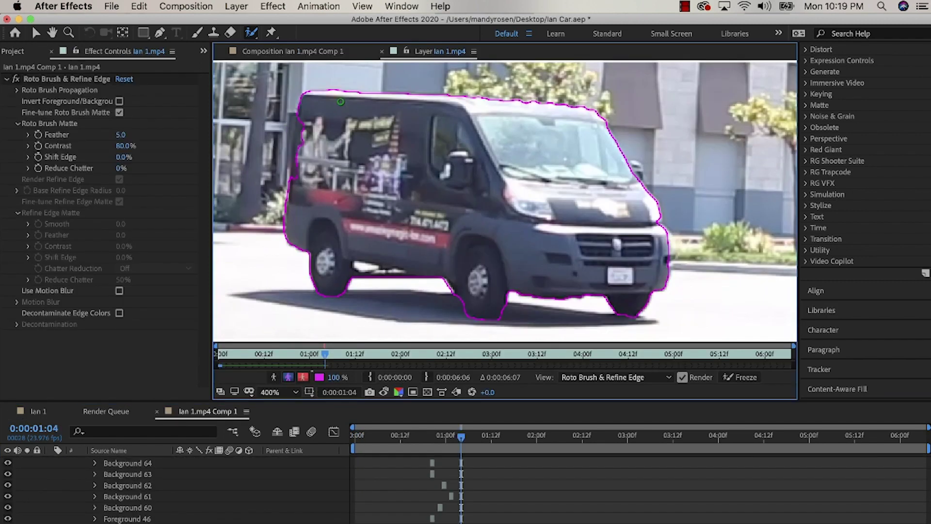
# Correct the Roto Brush outline along the van's upper rear edge at 0:00:01:04 and save the project.
pyautogui.moveTo(300, 113); pyautogui.dragTo(293, 177)
pyautogui.press('super+s')
# Step backward and forward through the frames around 0:00:01:04 to examine the van's Roto Brush outline.
pyautogui.press('pageup')
pyautogui.press('pageup')
pyautogui.press('pageup')
pyautogui.press('pageup')
pyautogui.press('pageup')
pyautogui.press('pagedown')
pyautogui.press('pagedown')
pyautogui.press('pagedown')
pyautogui.press('pagedown')
pyautogui.press('pagedown')
pyautogui.press('pagedown')
pyautogui.press('pagedown')
pyautogui.press('pagedown')
pyautogui.press('pagedown')
pyautogui.press('pagedown')
pyautogui.press('pageup')
# Correct the Roto Brush outline frame by frame along the windshield edge and the front of the hood, up to 0:00:01:10.
pyautogui.moveTo(612, 146); pyautogui.dragTo(607, 162)
pyautogui.press('pagedown')
pyautogui.moveTo(634, 209); pyautogui.dragTo(636, 216)
pyautogui.press('pagedown')
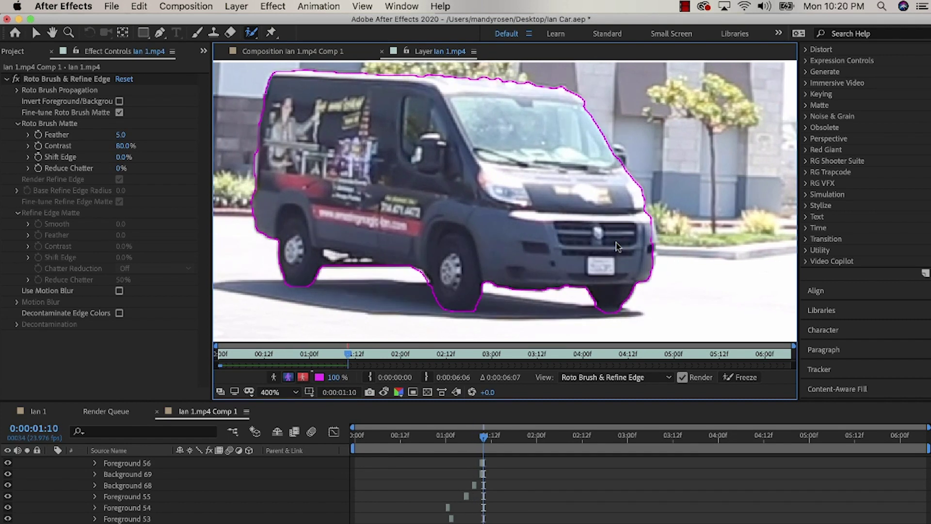
# Advance frame by frame from 0:00:01:10 past 0:00:01:20 to check how the Roto Brush outline follows the van.
pyautogui.press('pagedown')
pyautogui.press('pagedown')
pyautogui.press('pagedown')
pyautogui.press('pagedown')
pyautogui.press('pagedown')
pyautogui.press('pagedown')
pyautogui.press('pagedown')
pyautogui.press('pagedown')
pyautogui.press('pagedown')
pyautogui.press('pagedown')
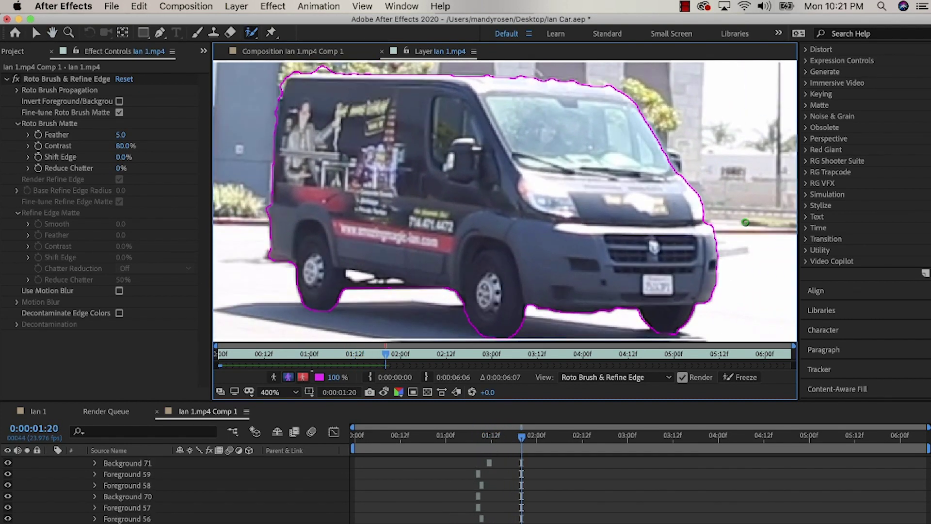
pyautogui.press('pageup')
pyautogui.press('pagedown')
pyautogui.press('pagedown')
pyautogui.press('pagedown')
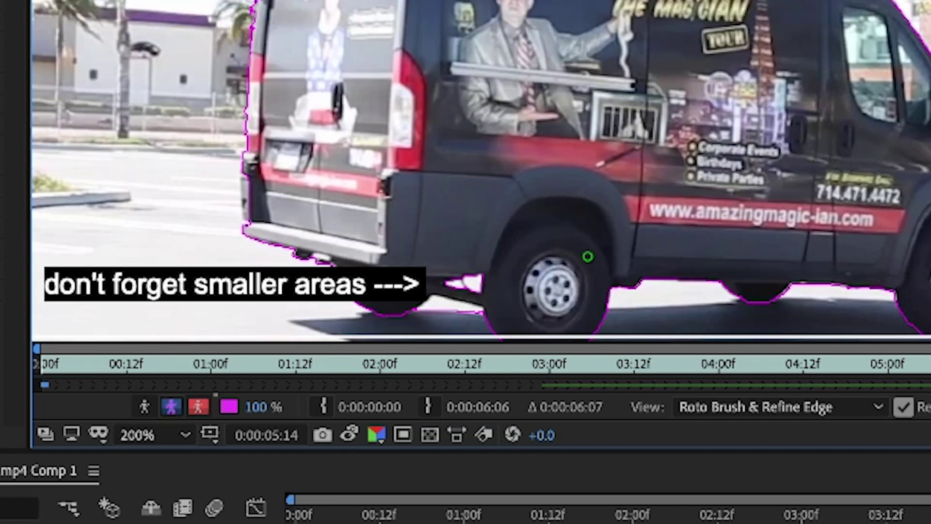
# Step through the frames between 0:00:05:14 and 0:00:05:18 to check the outline around the small gap beside the rear wheel.
pyautogui.press('pagedown')
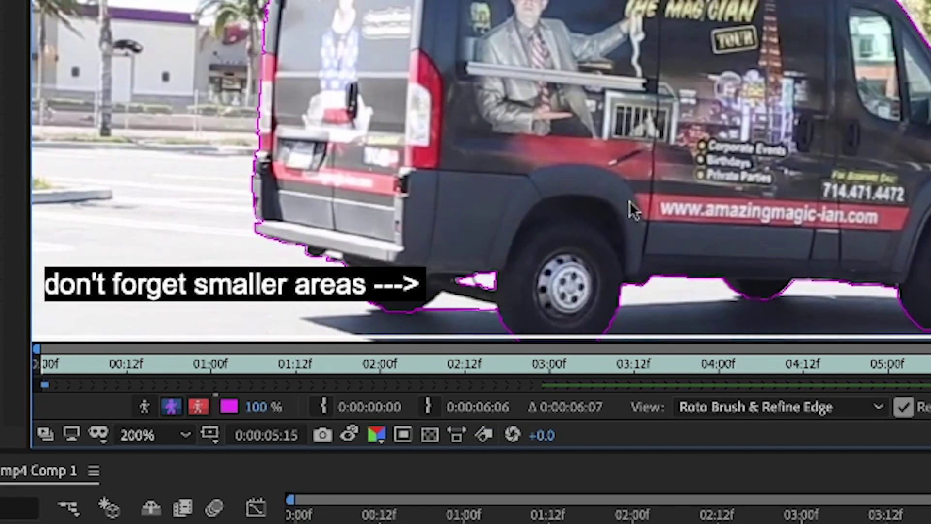
pyautogui.press('pagedown')
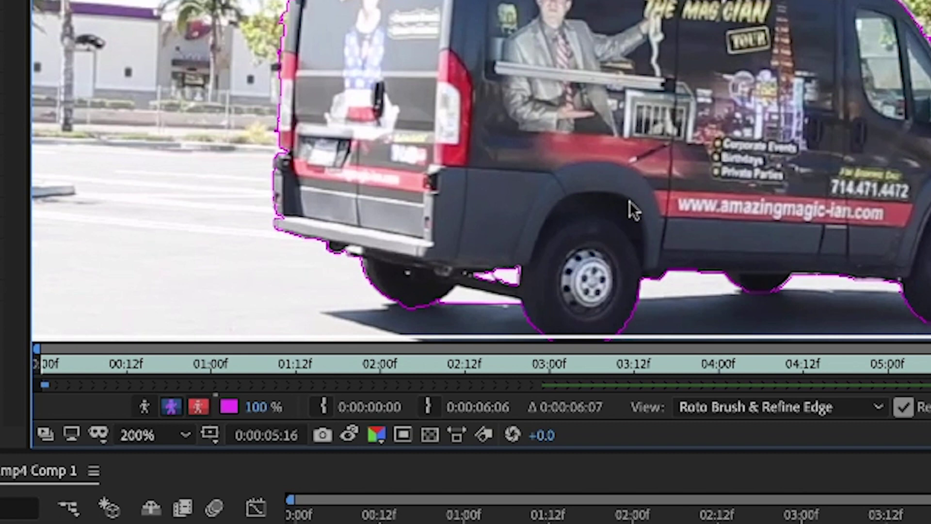
pyautogui.press('pagedown')
pyautogui.press('pagedown')
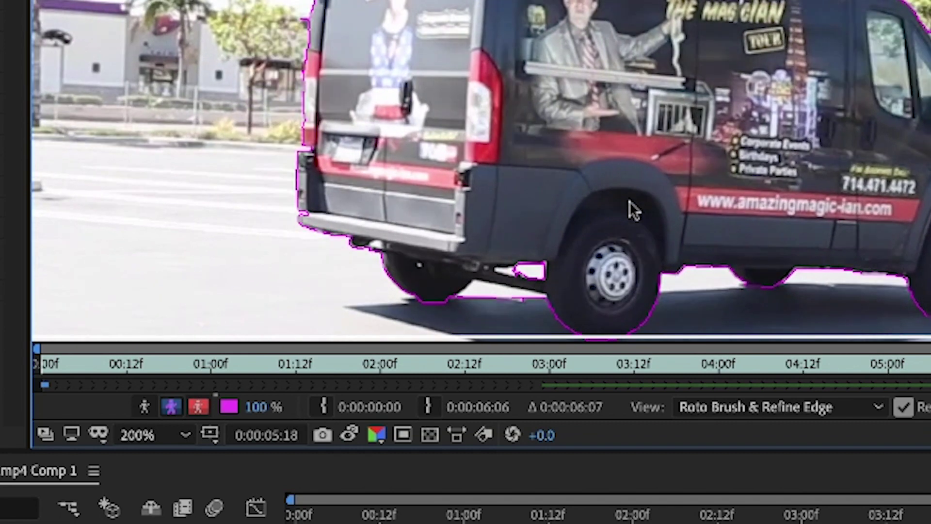
pyautogui.press('pageup')
pyautogui.press('pageup')
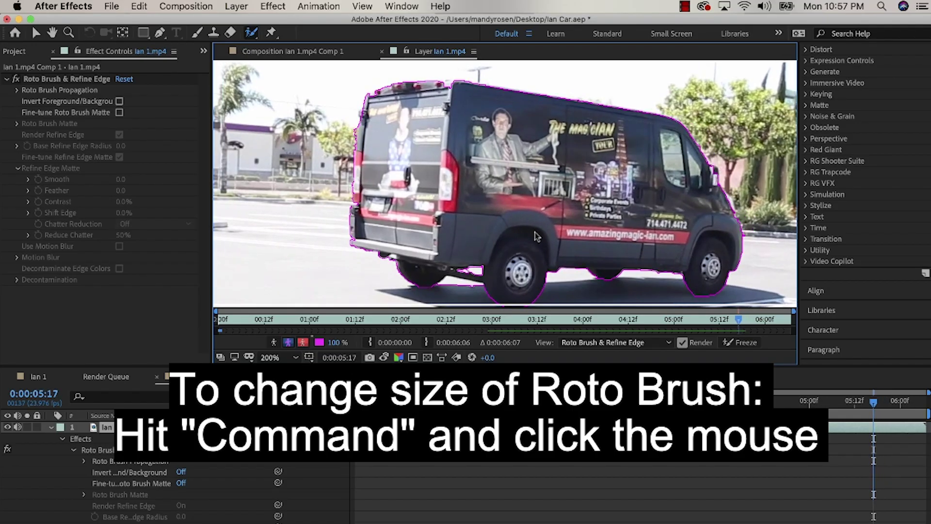
pyautogui.press('pagedown')
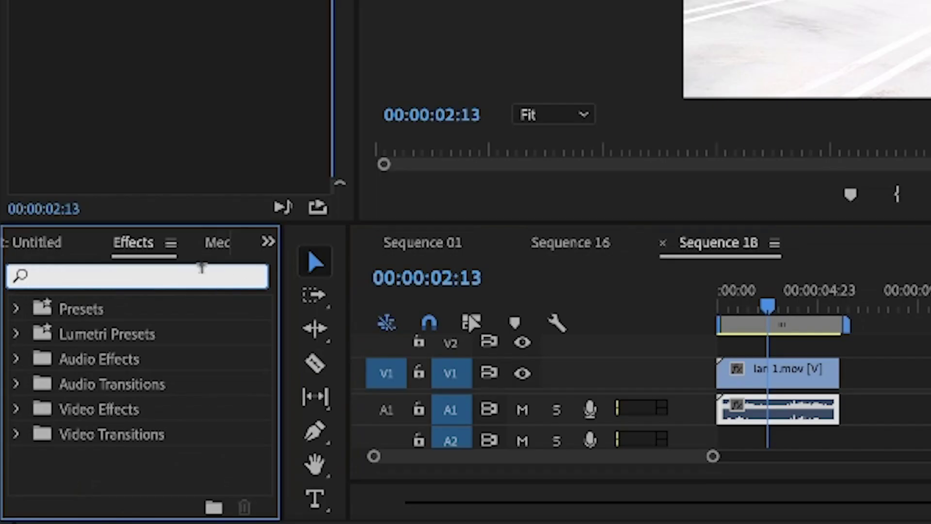
# In Premiere Pro, search the effects for "curves" and apply RGB Curves to the Ian 1.mov clip on V1.
pyautogui.write('curves')
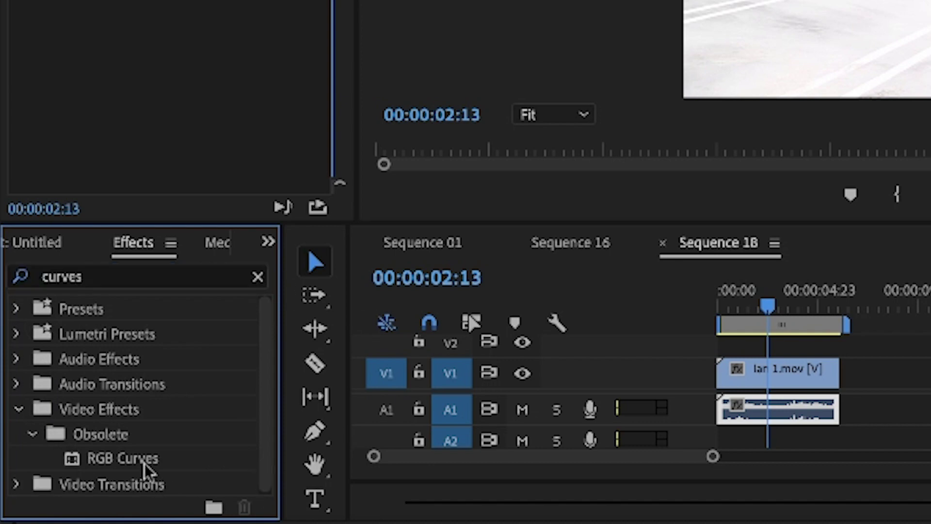
pyautogui.moveTo(144, 462); pyautogui.dragTo(766, 371)
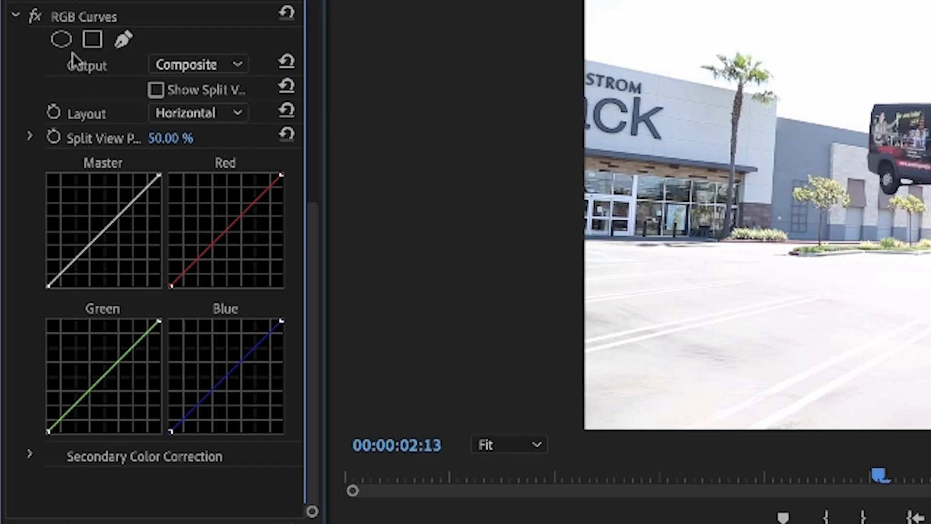
# Add an elliptical mask to RGB Curves and shape it into a flat oval on the ground beneath the van at the clip's start.
pyautogui.click(61, 40)
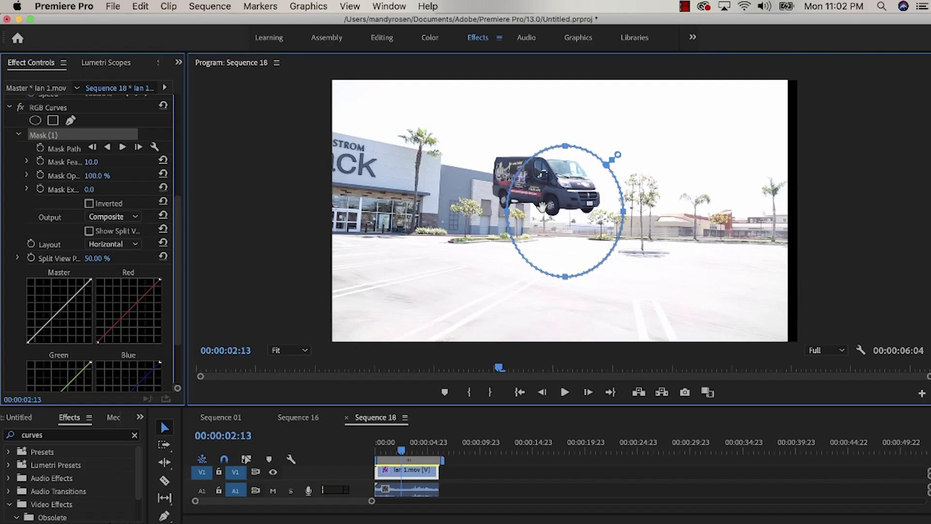
pyautogui.moveTo(542, 207); pyautogui.dragTo(494, 261)
pyautogui.moveTo(569, 276); pyautogui.dragTo(702, 275)
pyautogui.moveTo(401, 452); pyautogui.dragTo(328, 449)
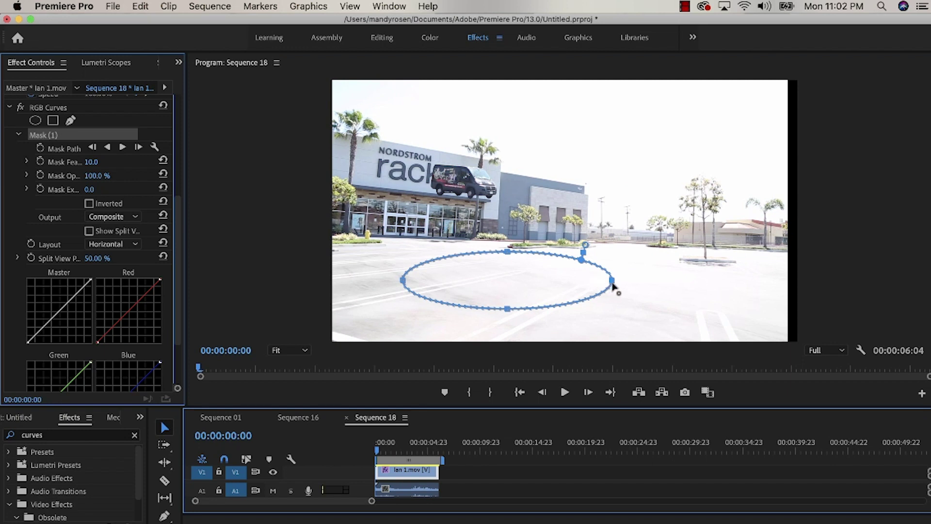
pyautogui.moveTo(612, 284); pyautogui.dragTo(438, 281)
# Set the mask feather to 132 and pull the Master curve down to darken the masked ground like a shadow.
pyautogui.moveTo(93, 163); pyautogui.dragTo(93, 163)
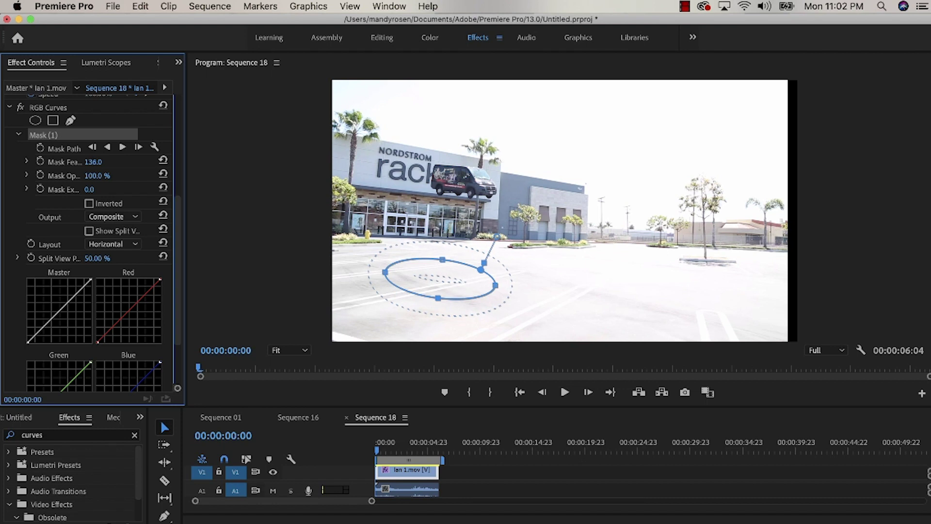
pyautogui.click(68, 109)
pyautogui.moveTo(70, 317); pyautogui.dragTo(76, 327)
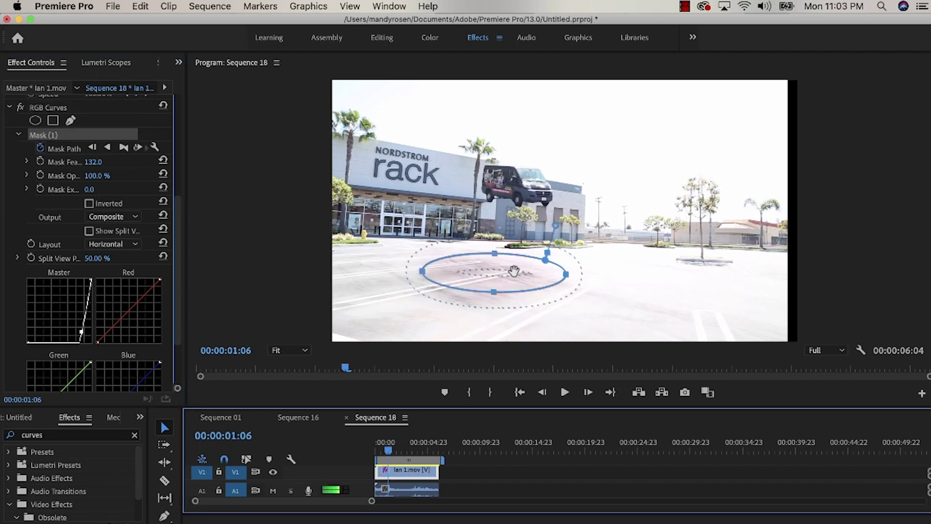
# Animate the mask path by repositioning and widening the oval so the shadow follows the van from 00:00:01:06 to 00:00:02:07.
pyautogui.moveTo(502, 267); pyautogui.dragTo(525, 293)
pyautogui.moveTo(388, 442); pyautogui.dragTo(399, 443)
pyautogui.moveTo(580, 287); pyautogui.dragTo(596, 288)
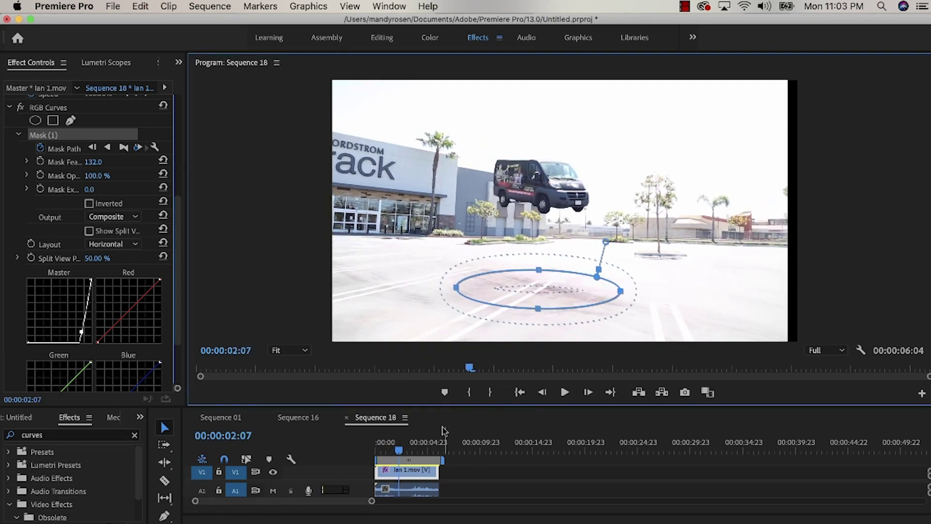
# Continue animating the RGB Curves mask path, repositioning and reshaping the oval so the shadow follows the van through the rest of the clip.
pyautogui.click(407, 451)
pyautogui.moveTo(406, 451); pyautogui.dragTo(430, 450)
pyautogui.moveTo(645, 289); pyautogui.dragTo(664, 273)
pyautogui.moveTo(733, 277); pyautogui.dragTo(714, 276)
pyautogui.moveTo(430, 451); pyautogui.dragTo(434, 451)
pyautogui.moveTo(633, 276); pyautogui.dragTo(643, 266)
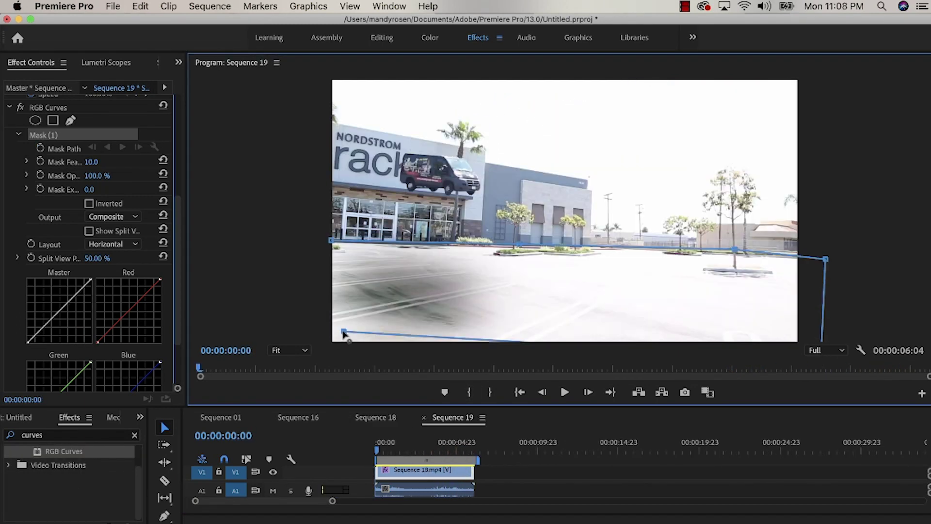
# Complete the RGB Curves mask around the ground in Sequence 19 and tint successive segments by lowering the upper ends of the Red, Green and Blue curves.
pyautogui.moveTo(343, 332); pyautogui.dragTo(335, 342)
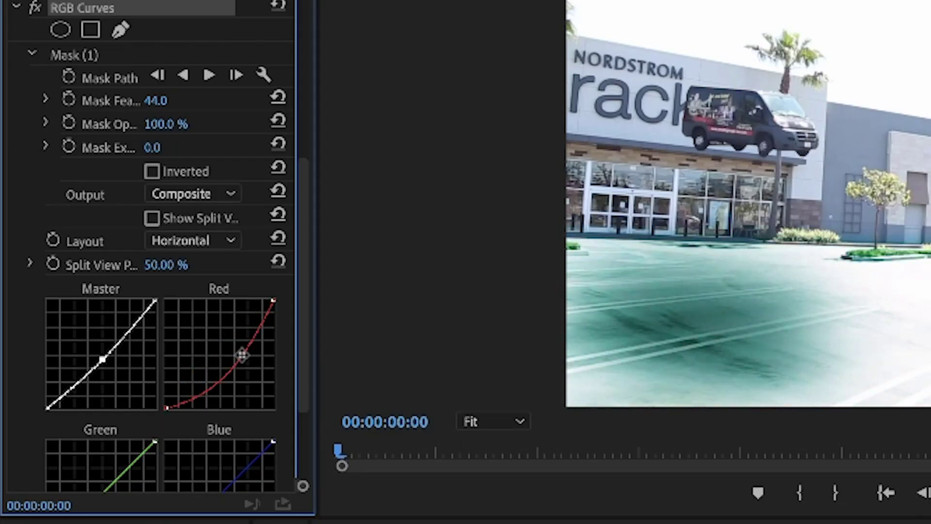
pyautogui.moveTo(242, 356); pyautogui.dragTo(280, 336)
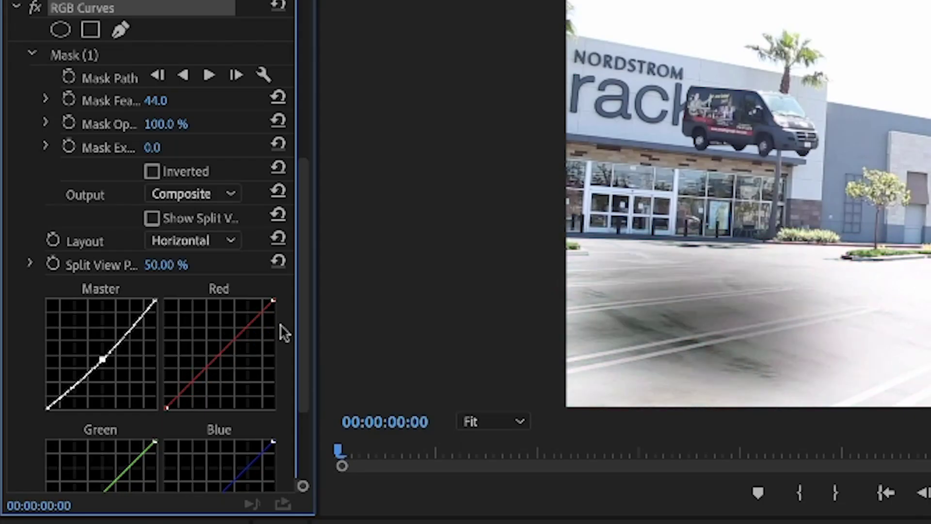
pyautogui.moveTo(271, 305); pyautogui.dragTo(272, 333)
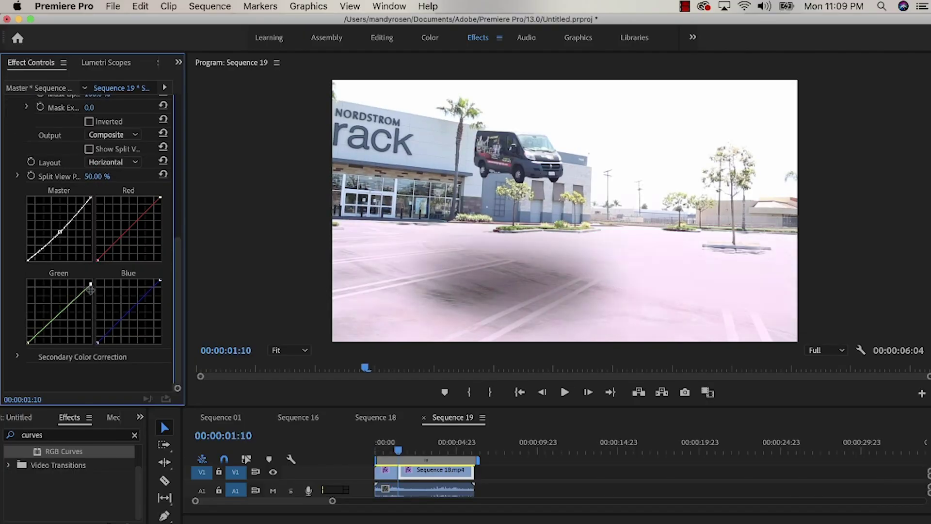
pyautogui.moveTo(91, 291); pyautogui.dragTo(91, 303)
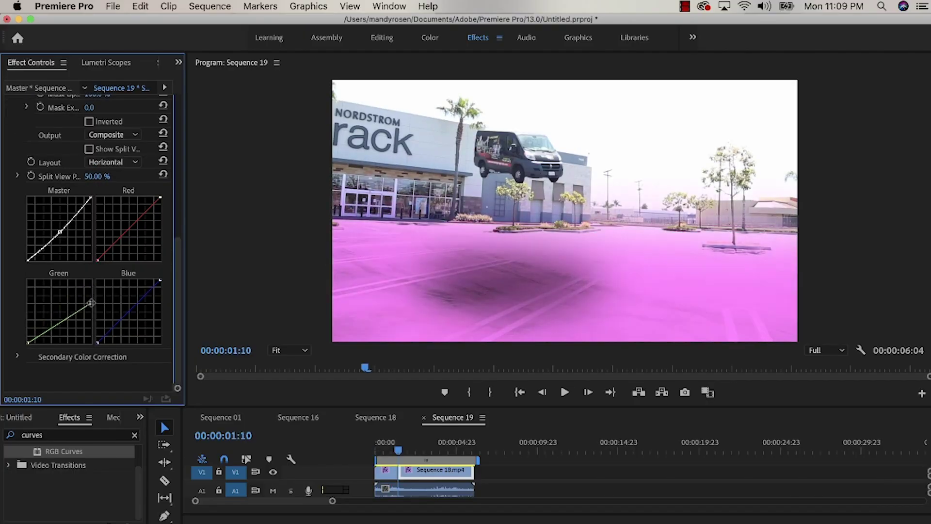
pyautogui.moveTo(160, 280); pyautogui.dragTo(162, 293)
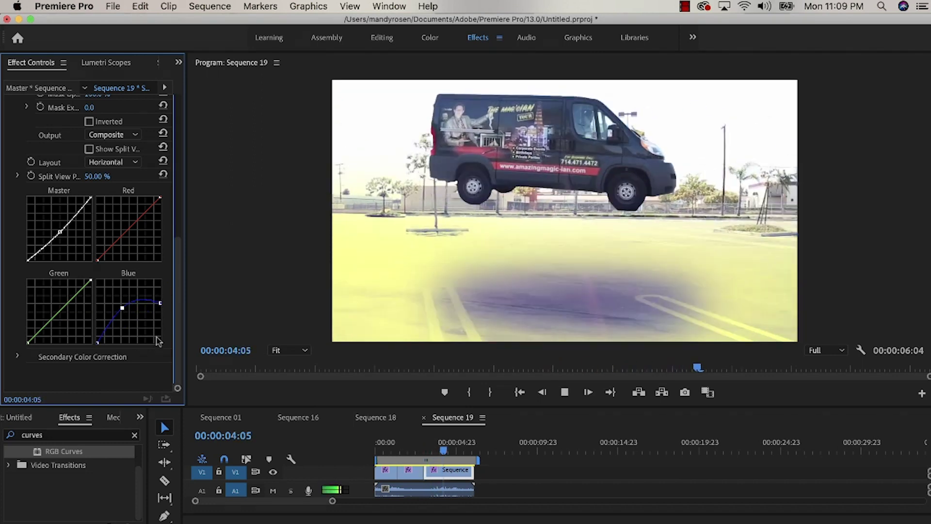
# Search the effects for "cross" and add a Cross Dissolve at each of the three cuts between the V1 segments in Sequence 19.
pyautogui.write('cross')
pyautogui.press('Return')
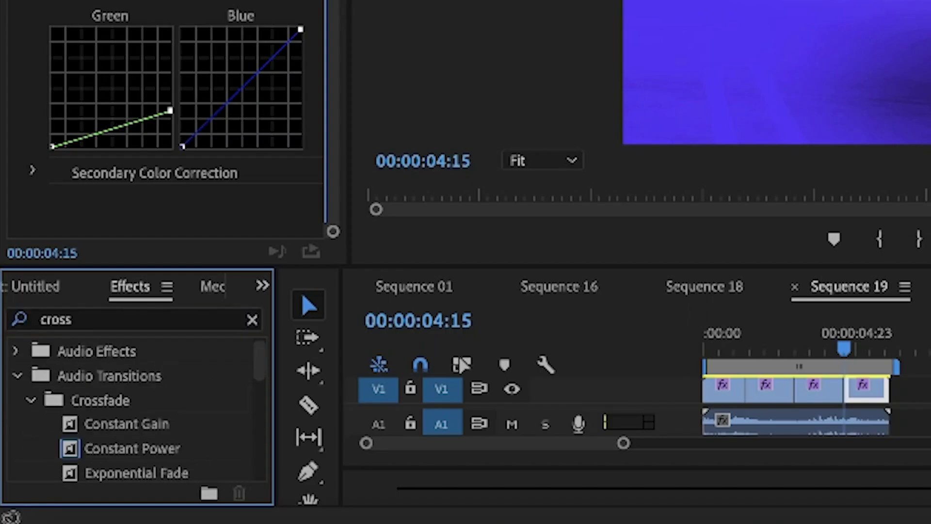
pyautogui.moveTo(260, 365); pyautogui.dragTo(262, 459)
pyautogui.moveTo(170, 435); pyautogui.dragTo(743, 397)
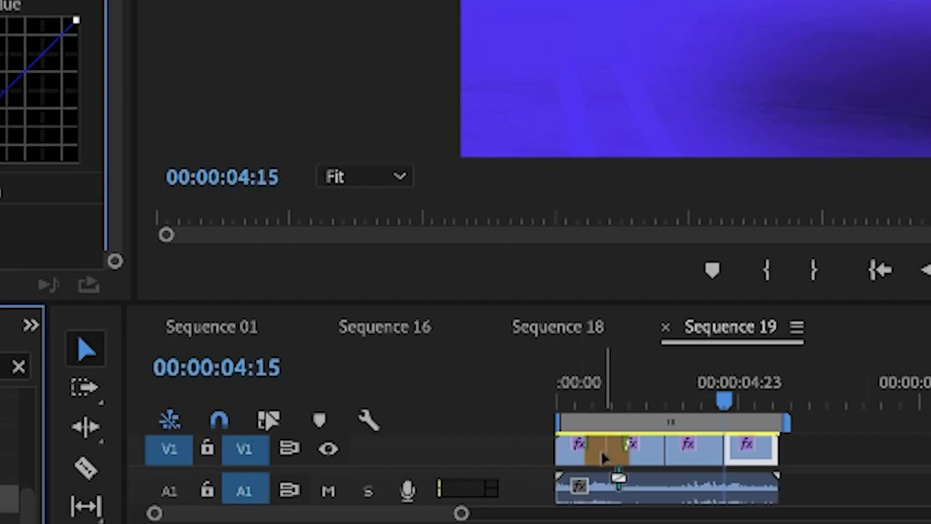
pyautogui.moveTo(604, 458); pyautogui.dragTo(605, 456)
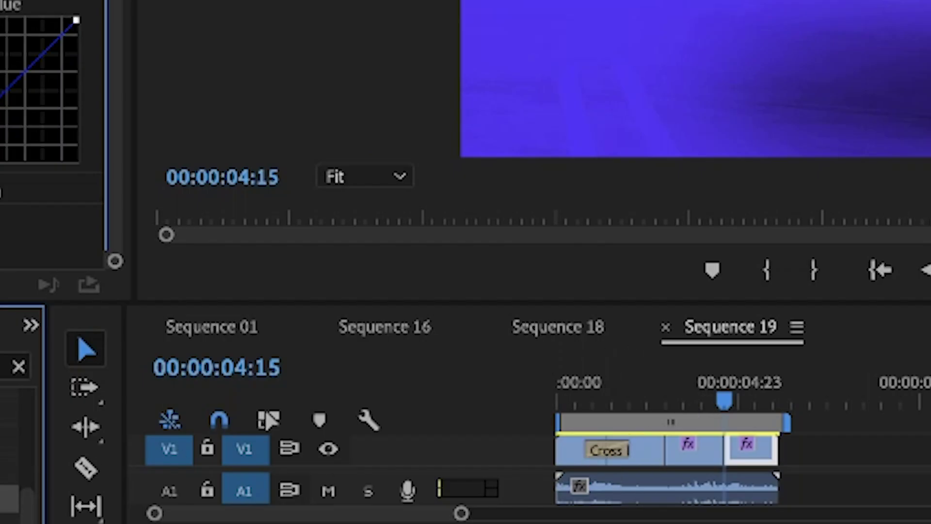
pyautogui.moveTo(530, 402); pyautogui.dragTo(674, 449)
pyautogui.moveTo(3, 512); pyautogui.dragTo(725, 451)
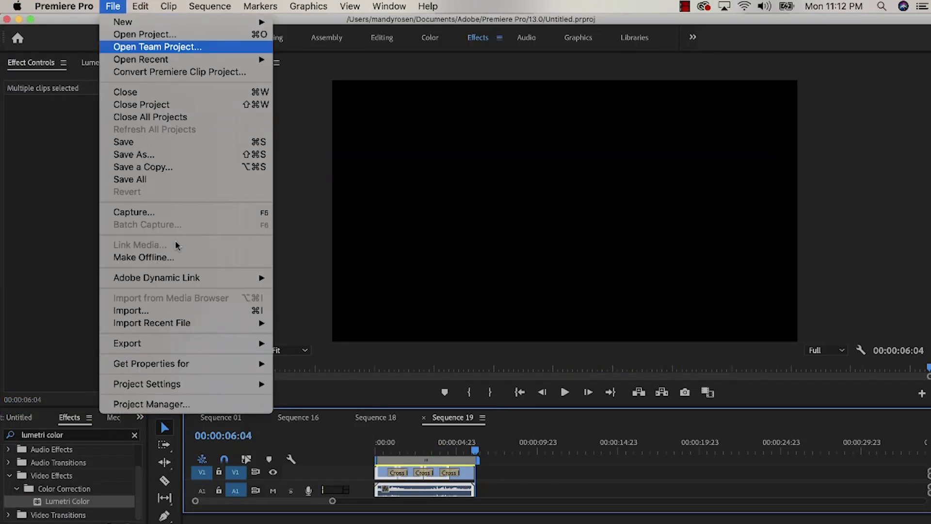
# Export Sequence 19 as H.264 media using the HIGH REZ preset.
pyautogui.moveTo(223, 341)
pyautogui.click(353, 341)
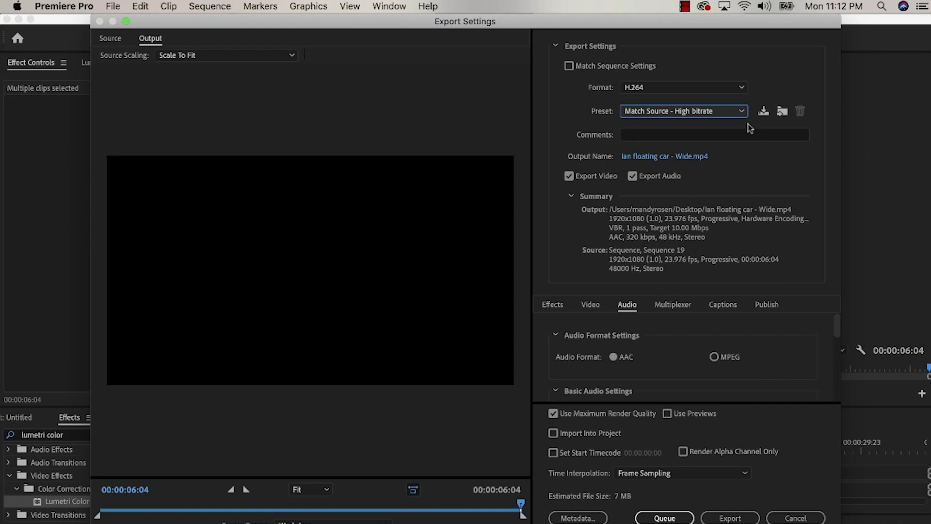
pyautogui.click(741, 112)
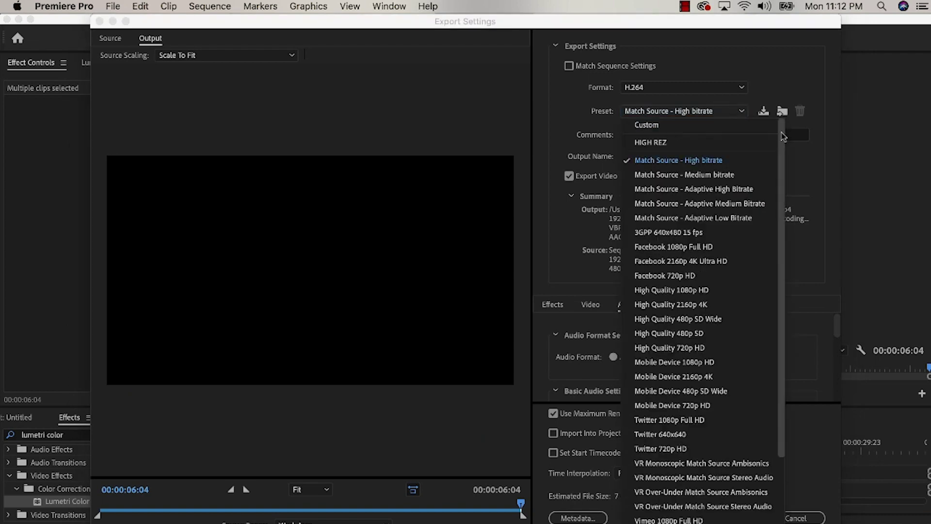
pyautogui.click(756, 142)
pyautogui.click(730, 517)
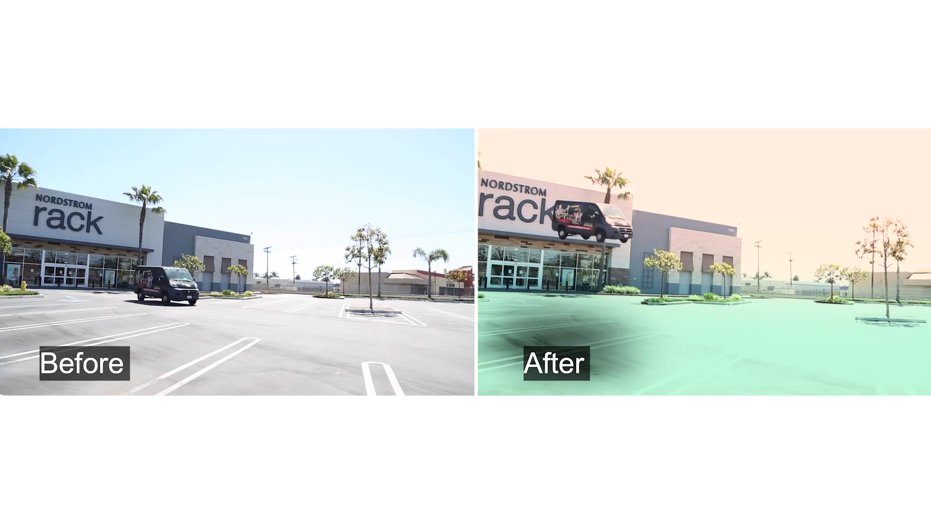